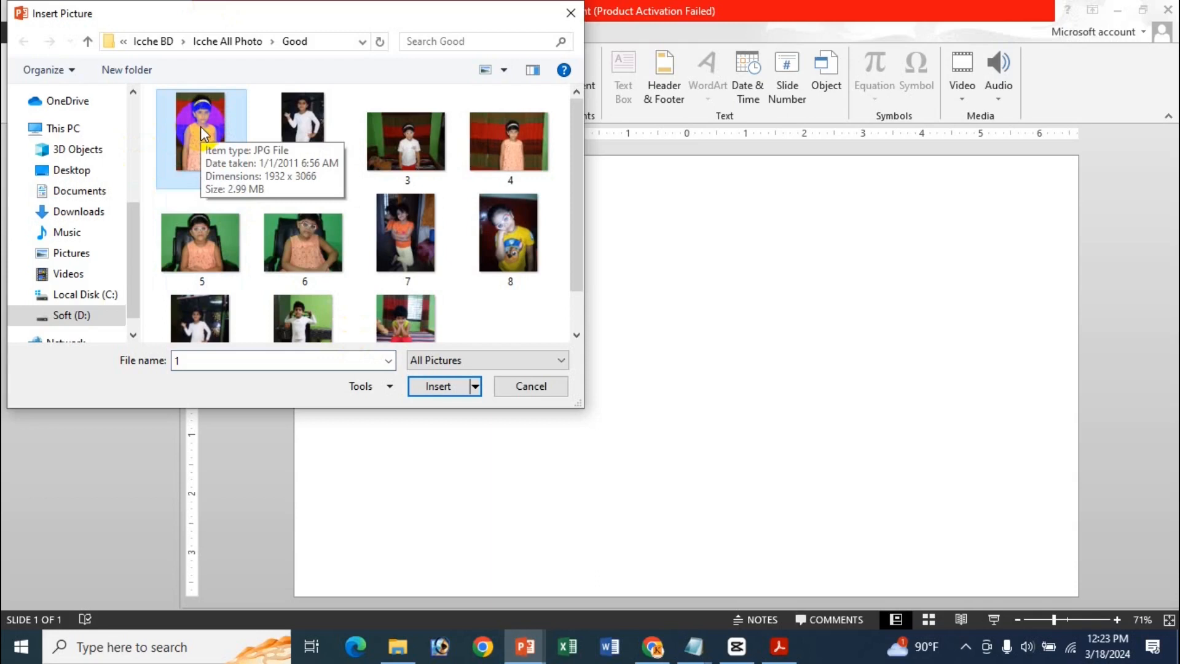
Step: Insert picture 1 from the Good folder and compress only that picture to E-mail (96 ppi), deleting its cropped areas
double_click(200, 127)
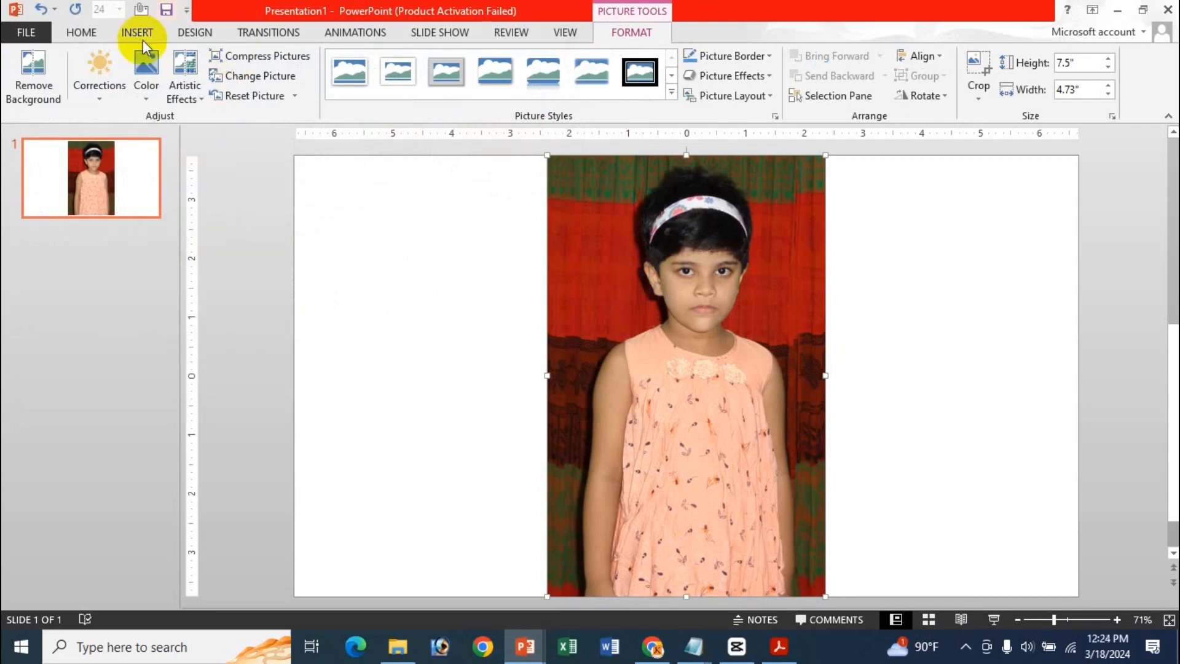
click(268, 55)
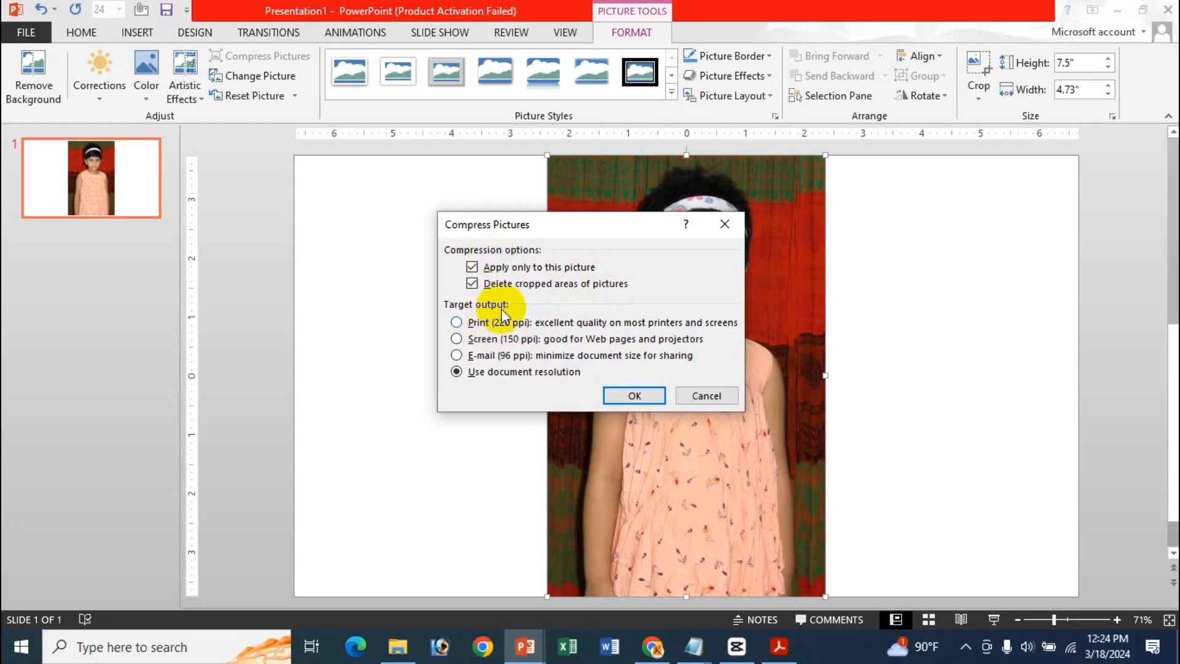
click(493, 329)
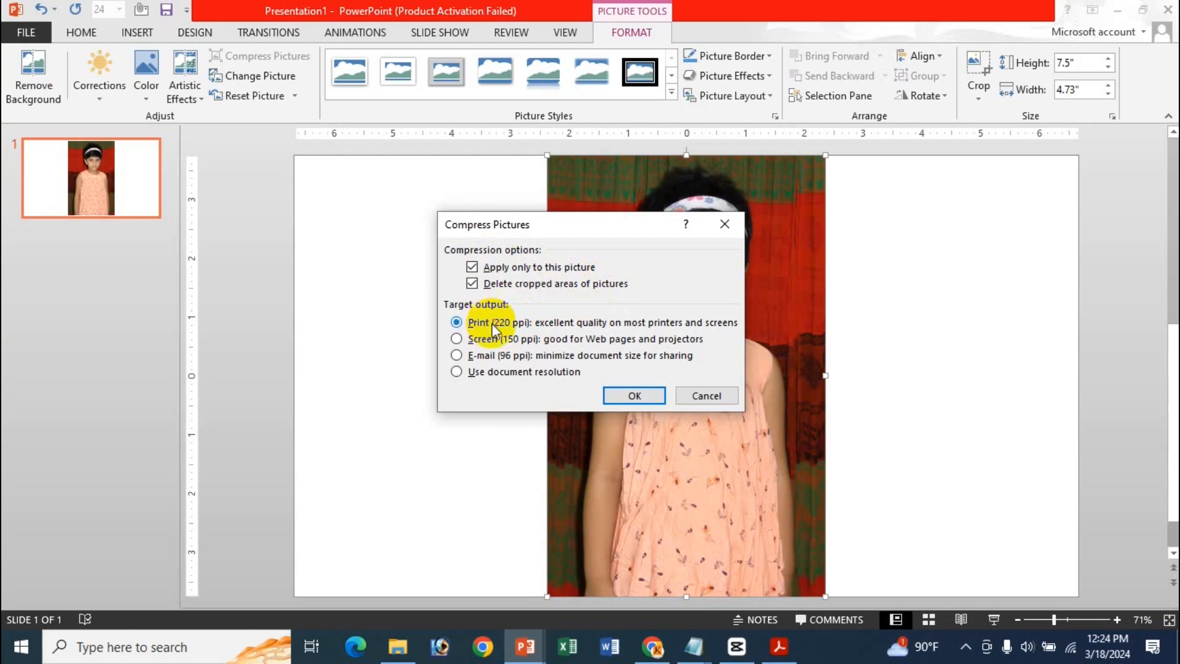
click(492, 342)
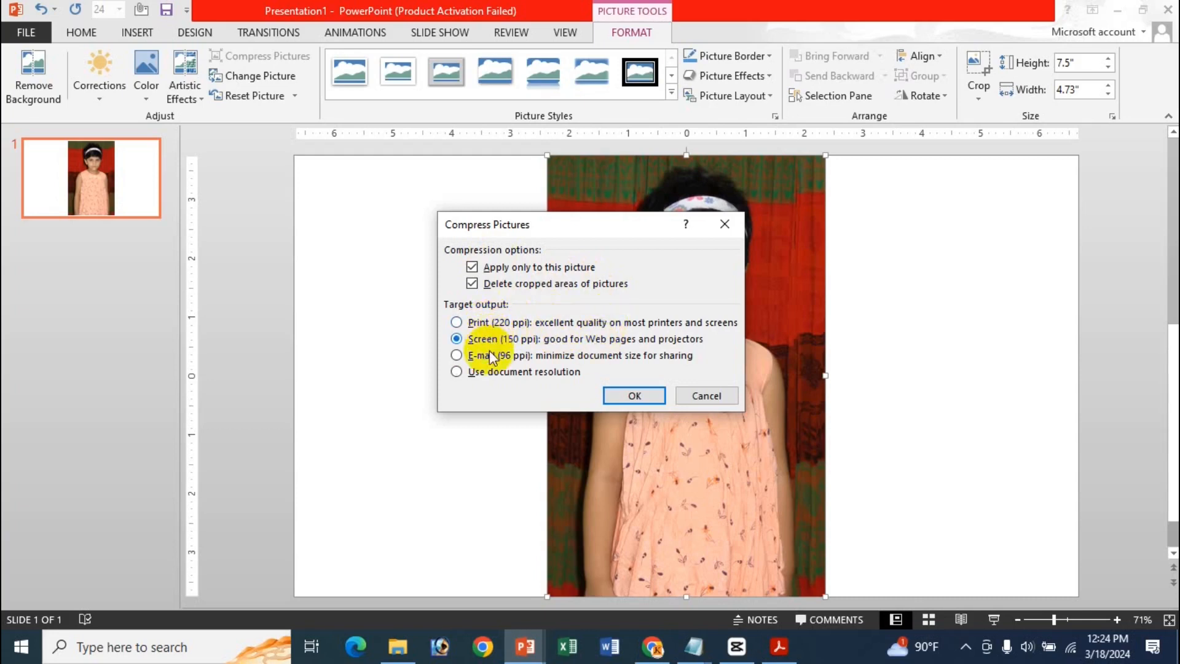
click(495, 355)
click(496, 372)
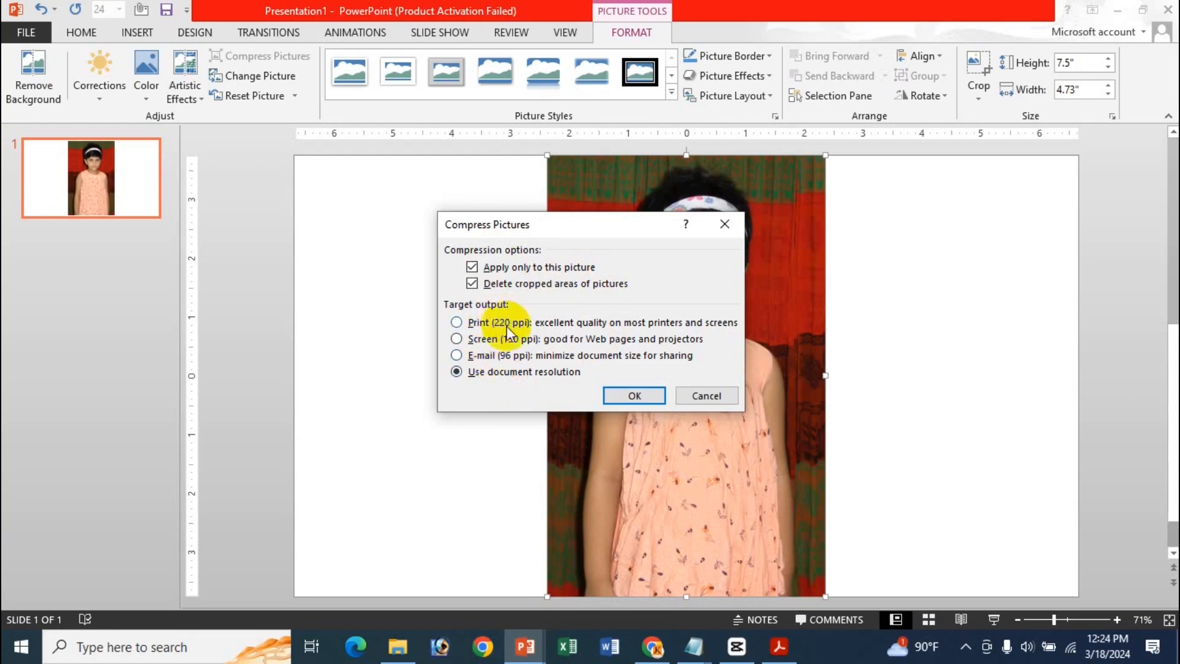
click(504, 323)
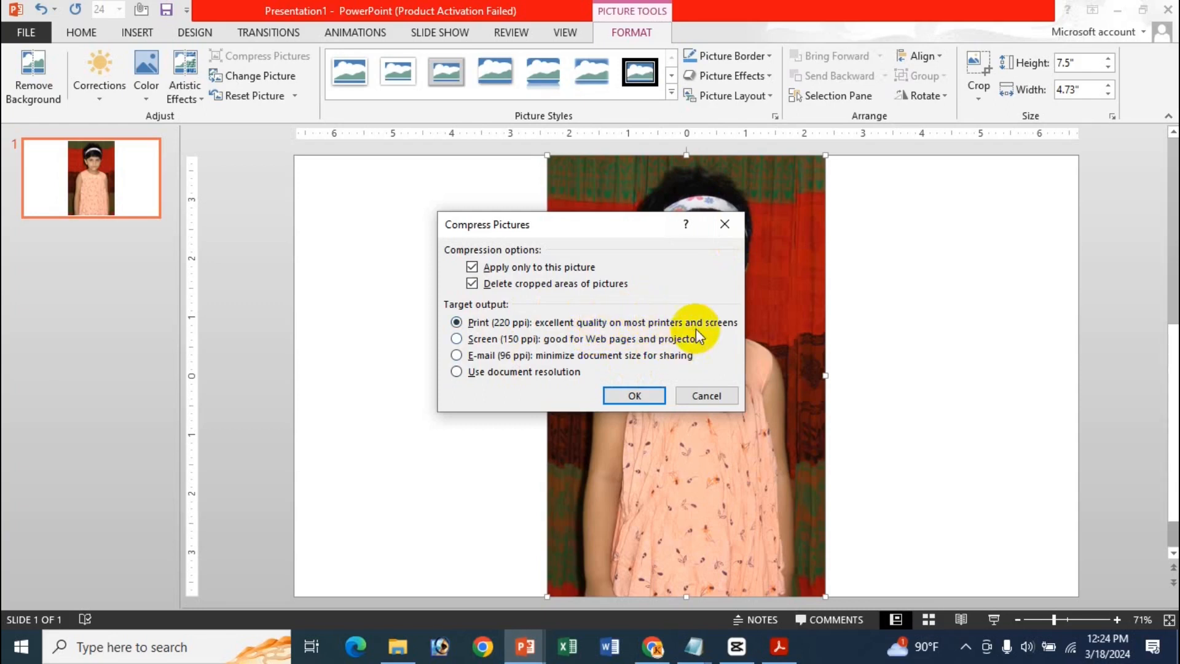
click(456, 338)
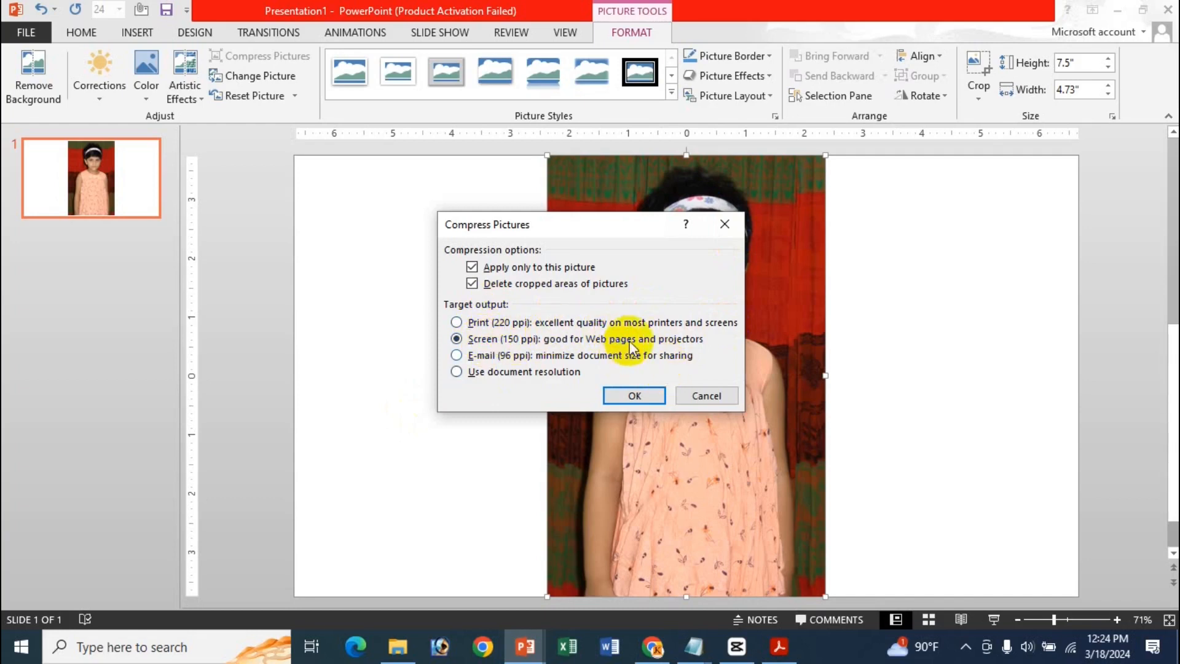
click(456, 356)
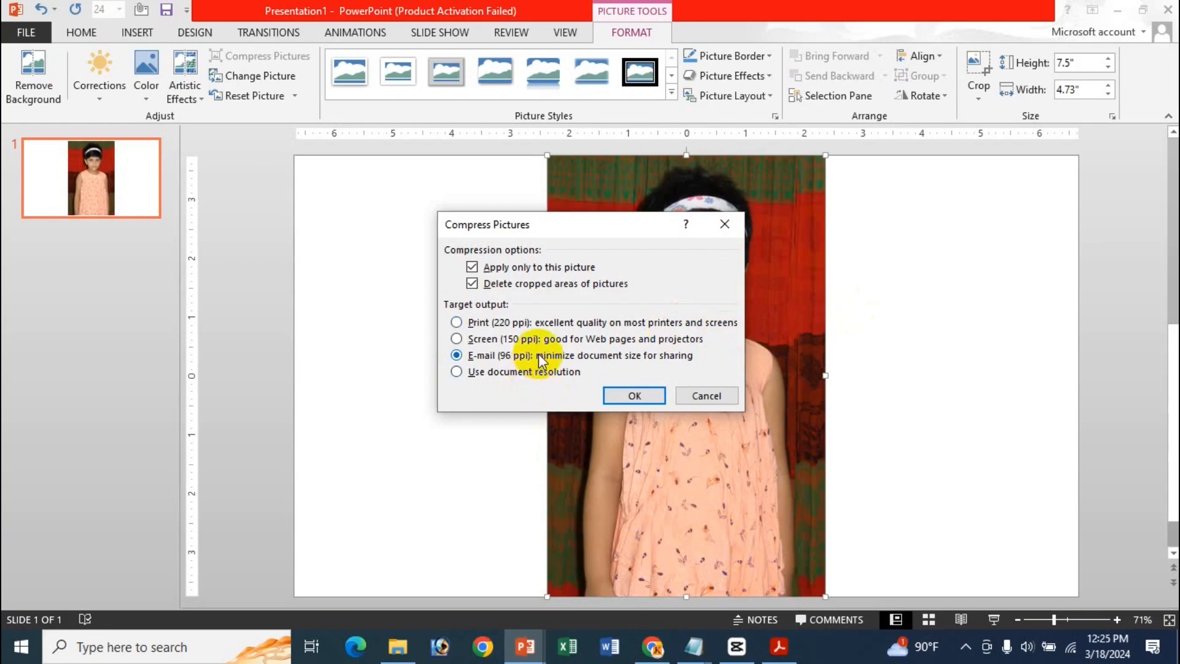
click(632, 396)
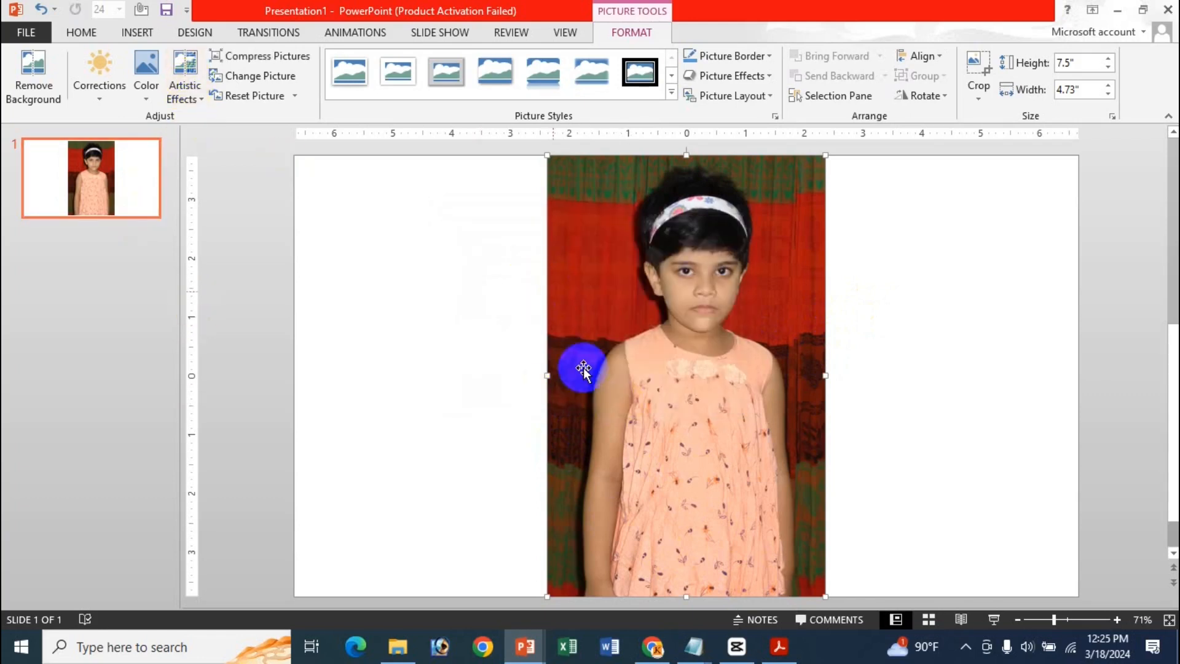
Step: Save the compressed picture as a JPEG file named ABC123 in the Pictures folder
right_click(585, 375)
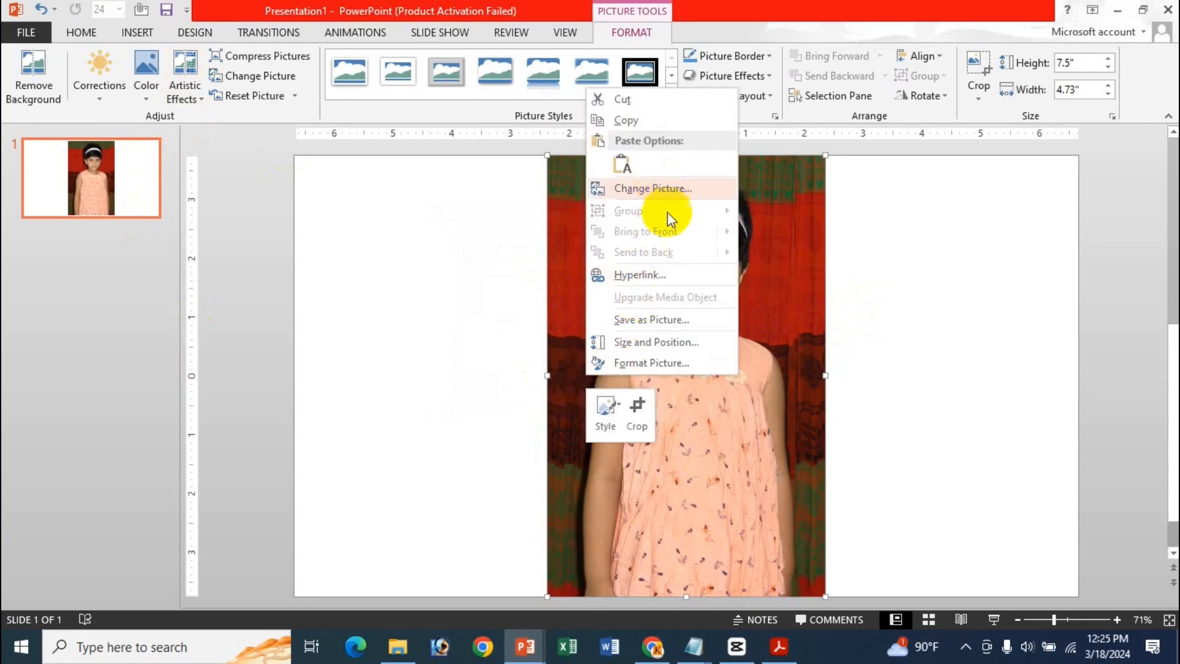
click(668, 317)
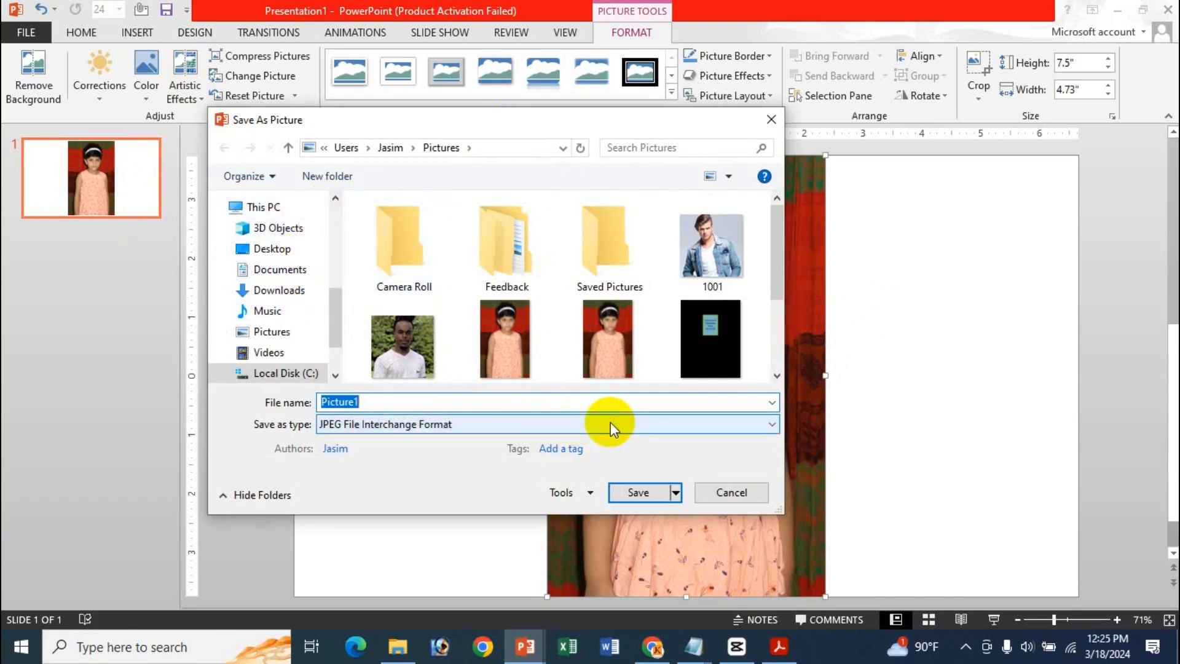
text(ABC)
key(Down)
key(Up)
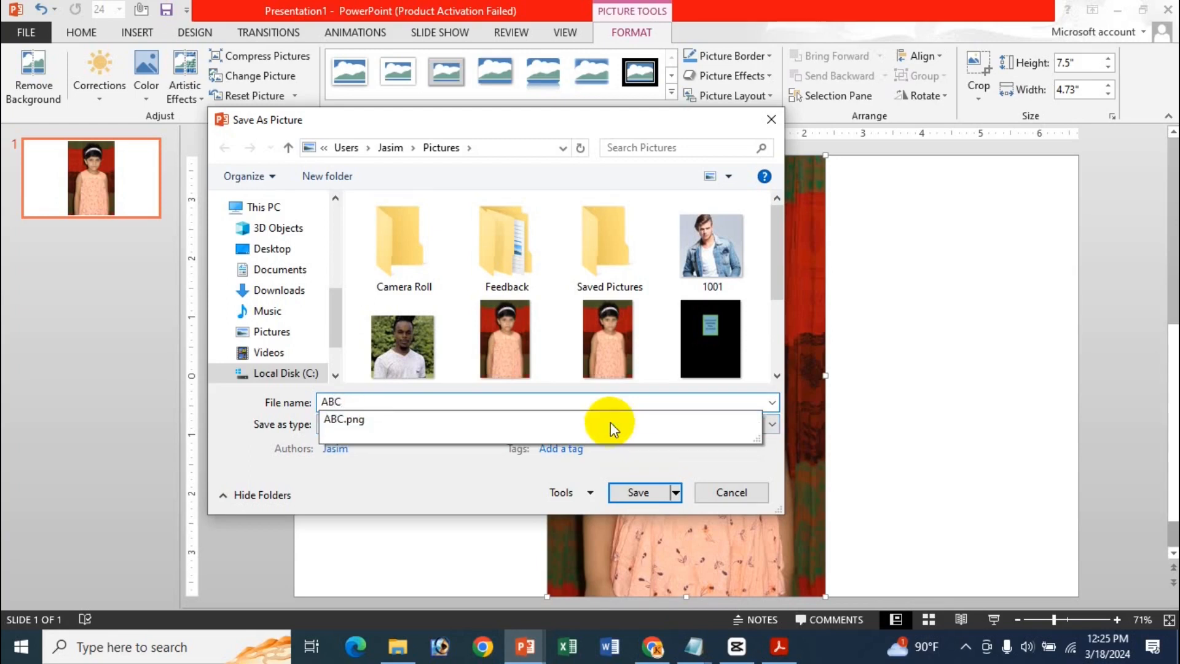
text(123)
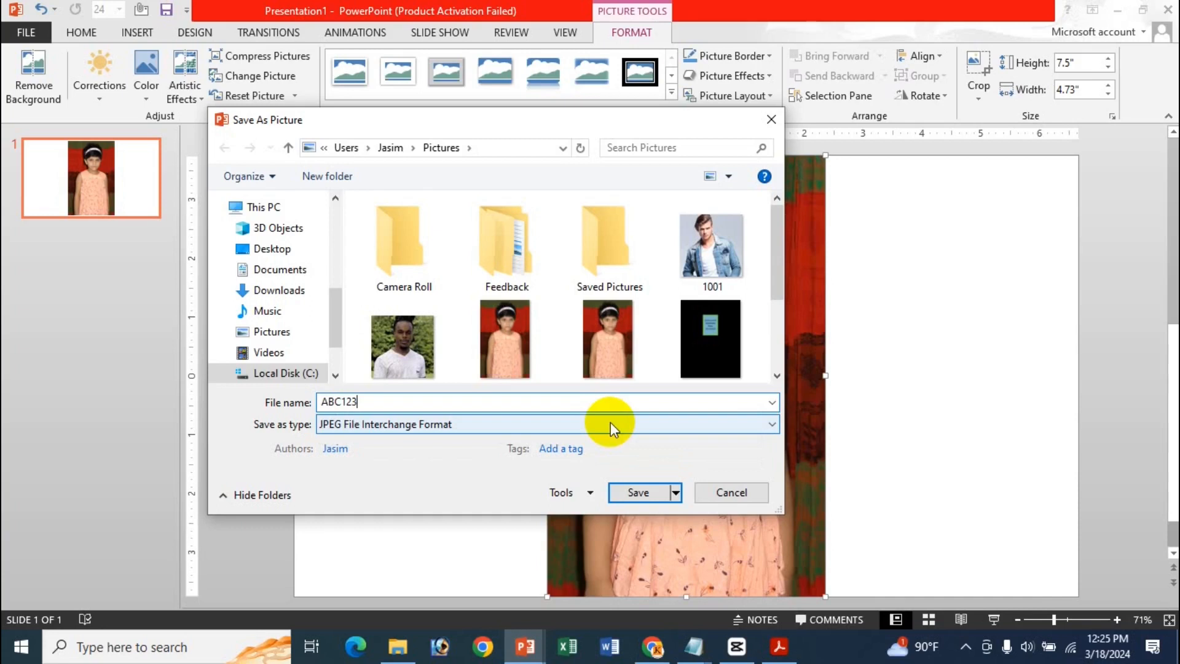
key(Return)
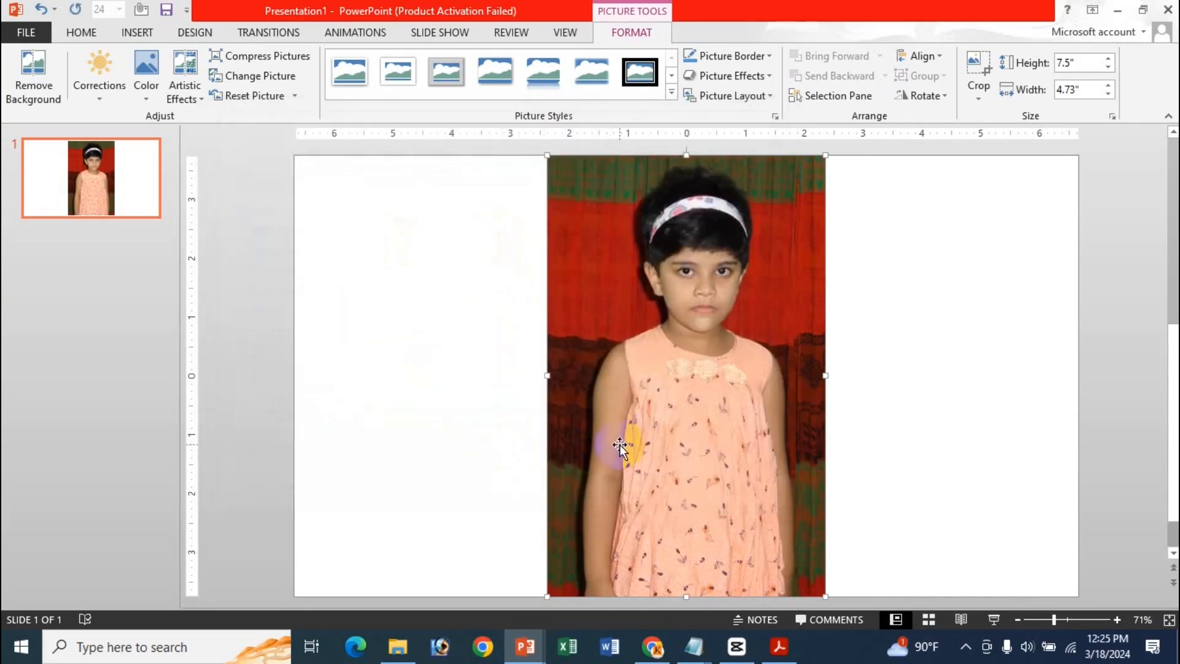
Step: Switch to File Explorer and check the size of ABC123 in the Pictures folder through its file properties
mouse_move(409, 633)
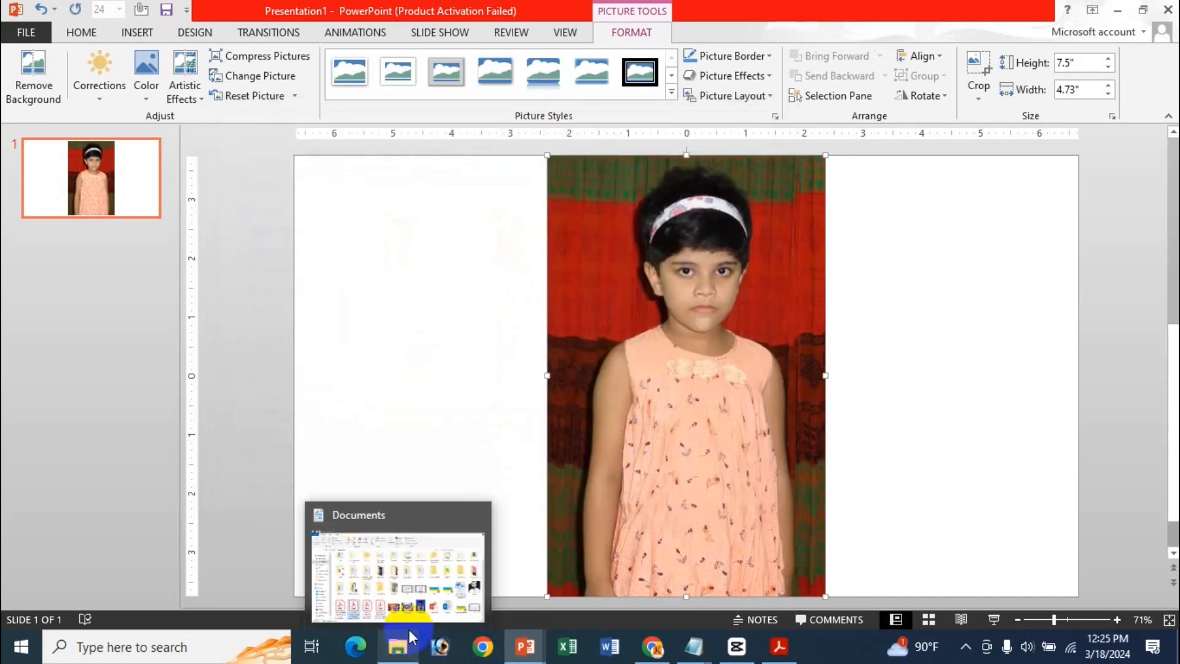
click(407, 660)
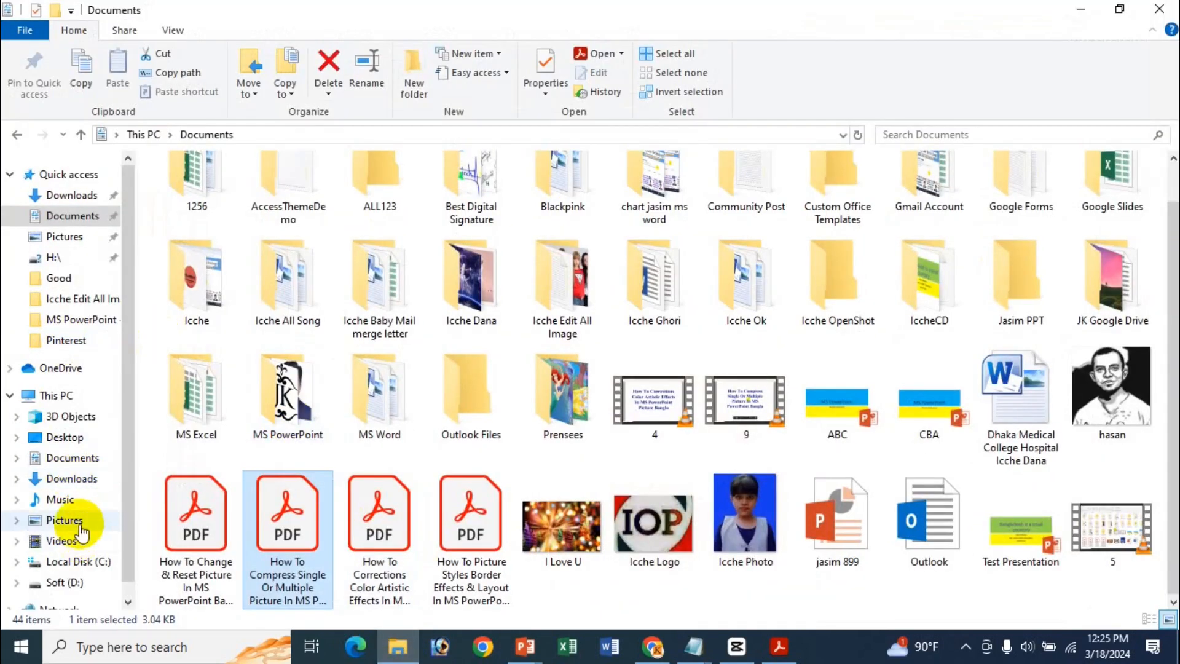
click(80, 528)
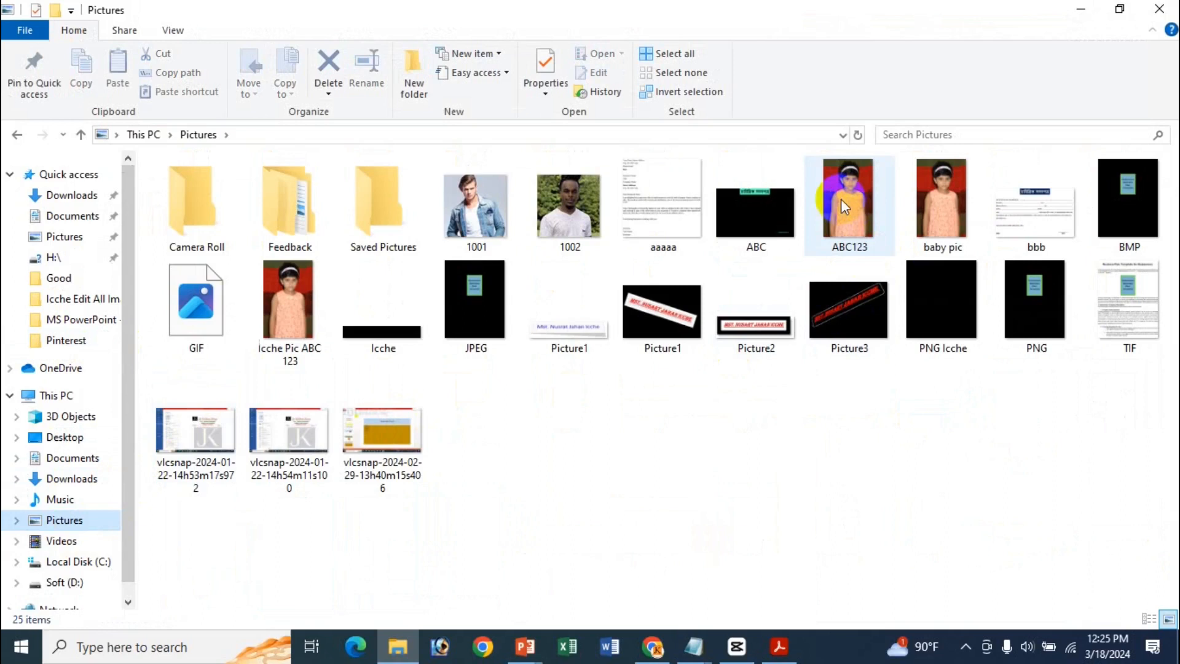
right_click(856, 247)
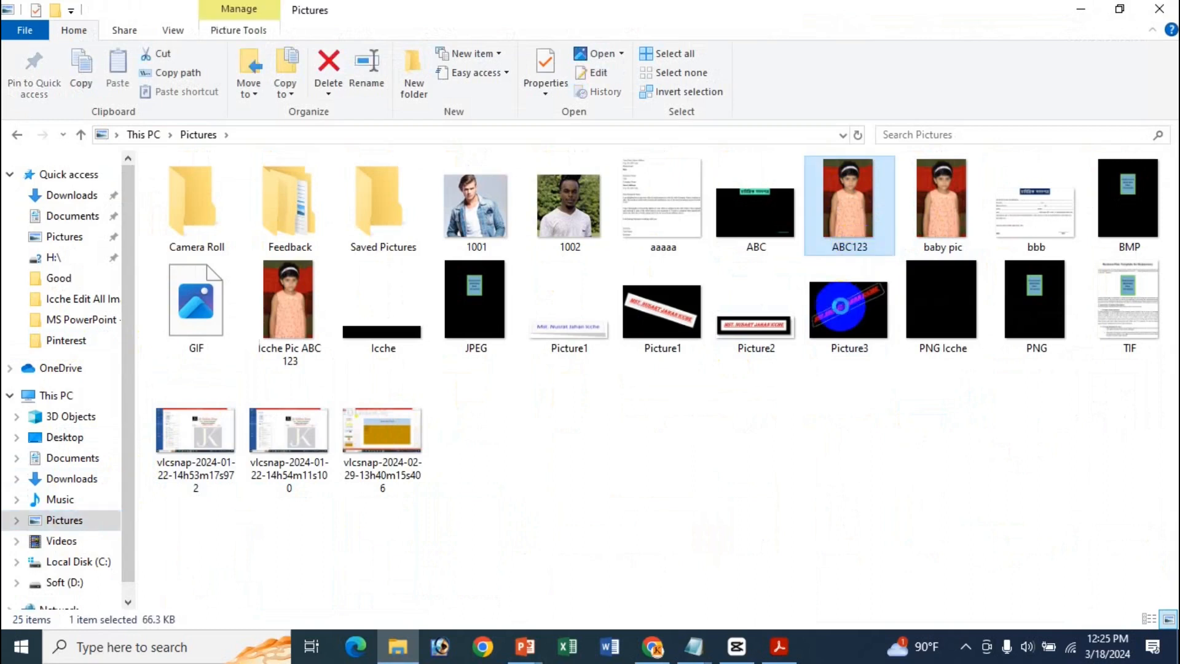
click(907, 615)
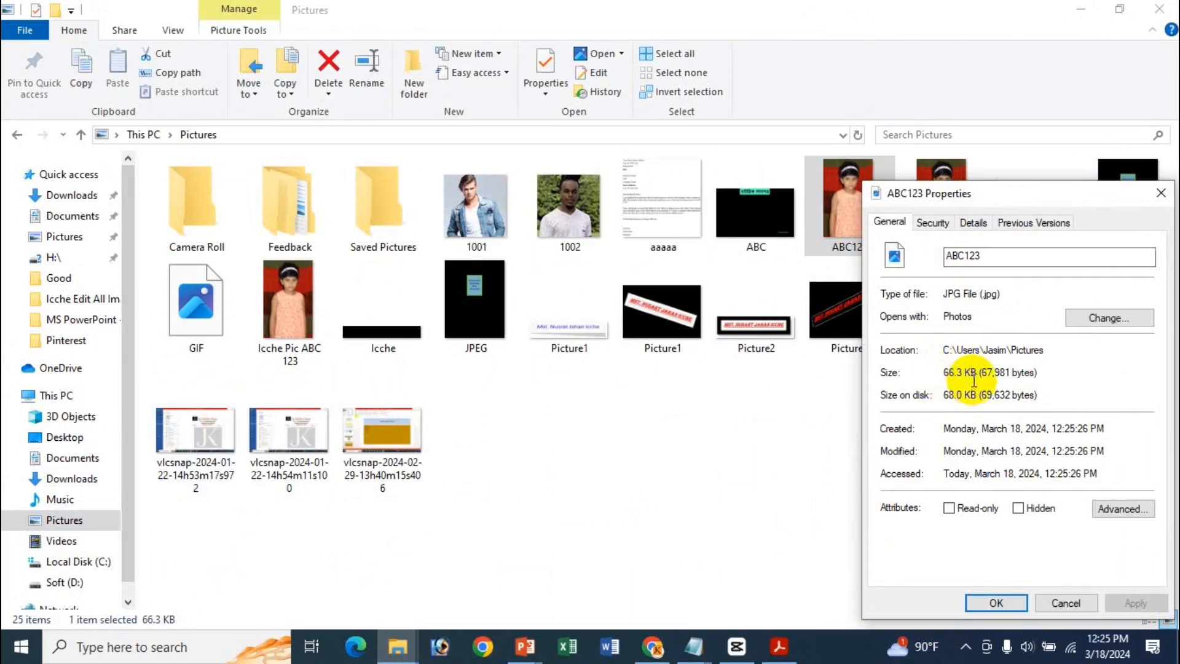
click(1066, 603)
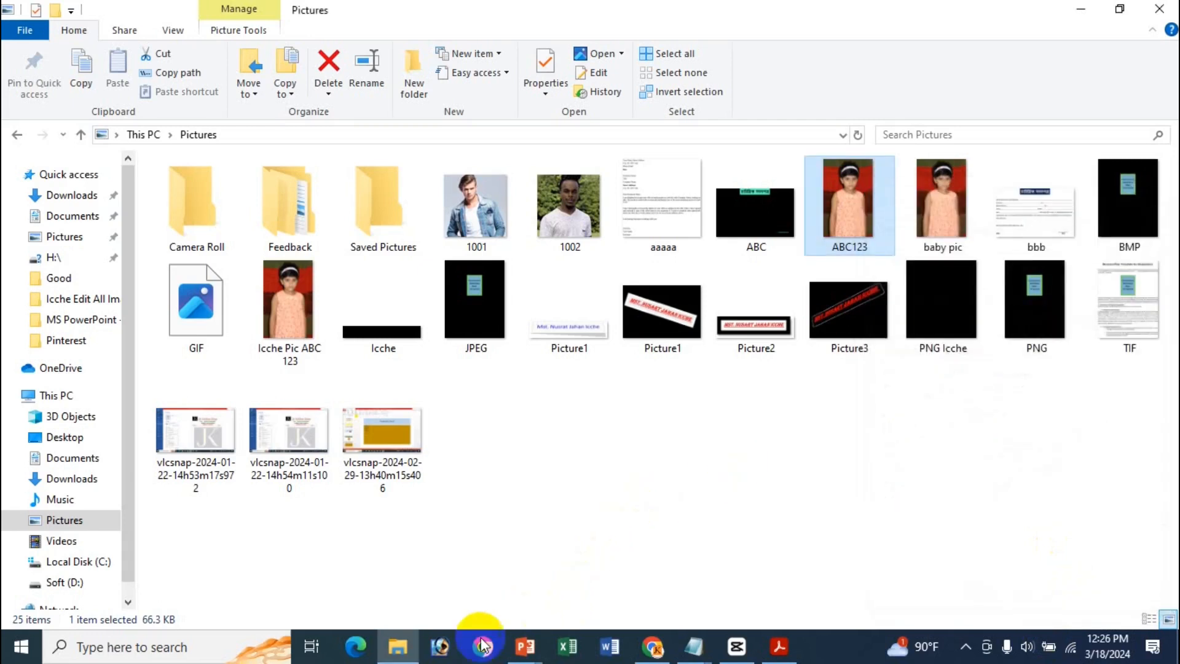
Step: Switch to the Presentation2 window in PowerPoint, show slide 1 and check the presentation's file size in its document information
mouse_move(528, 653)
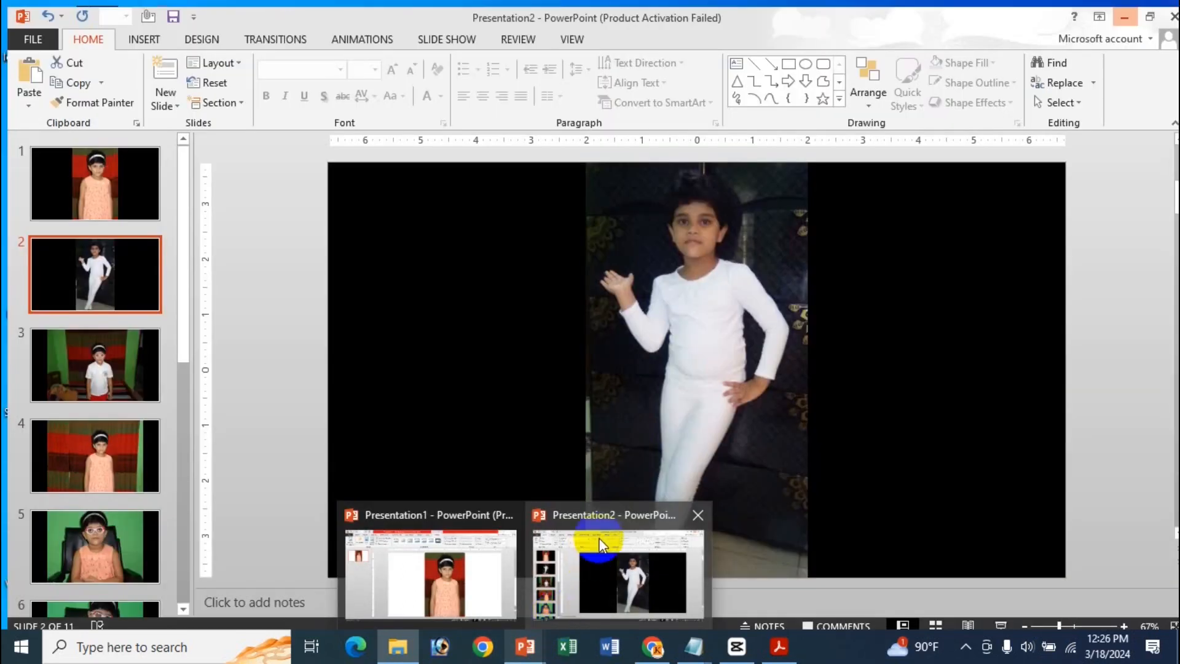
click(611, 553)
click(84, 157)
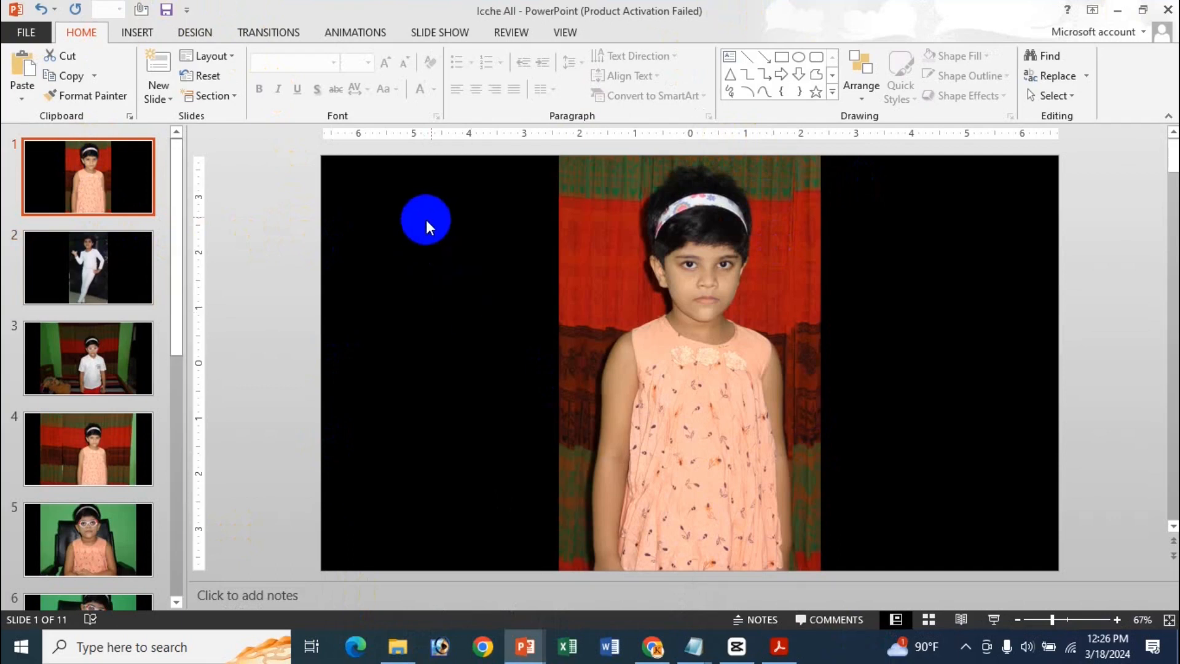
click(26, 33)
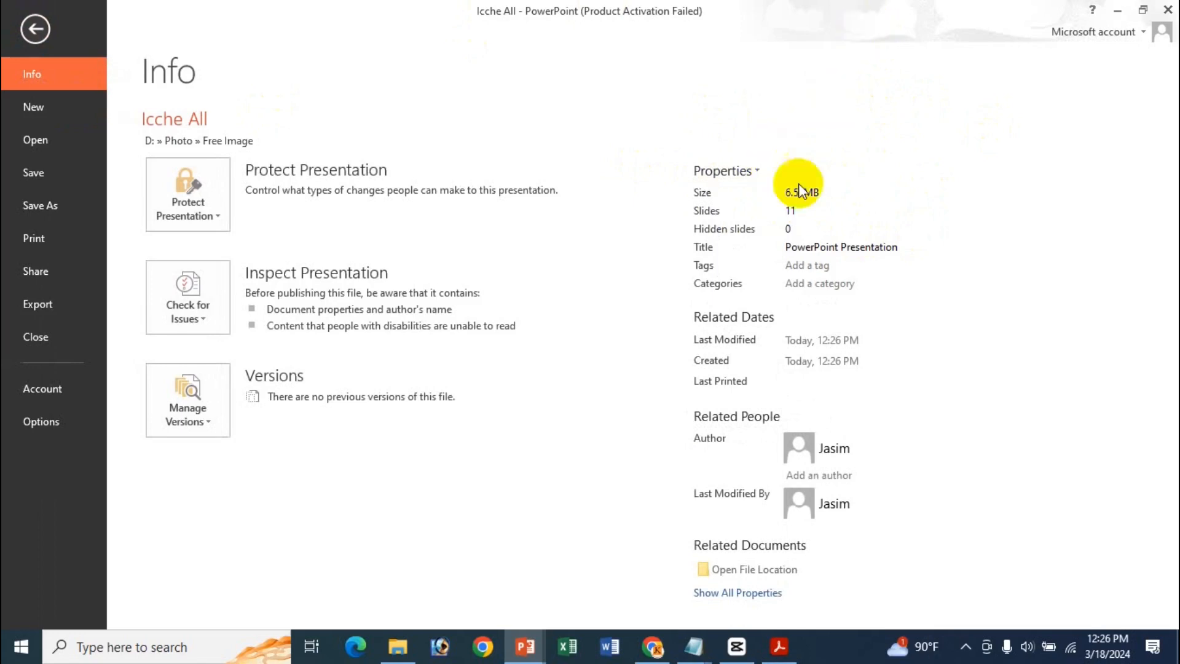
click(38, 24)
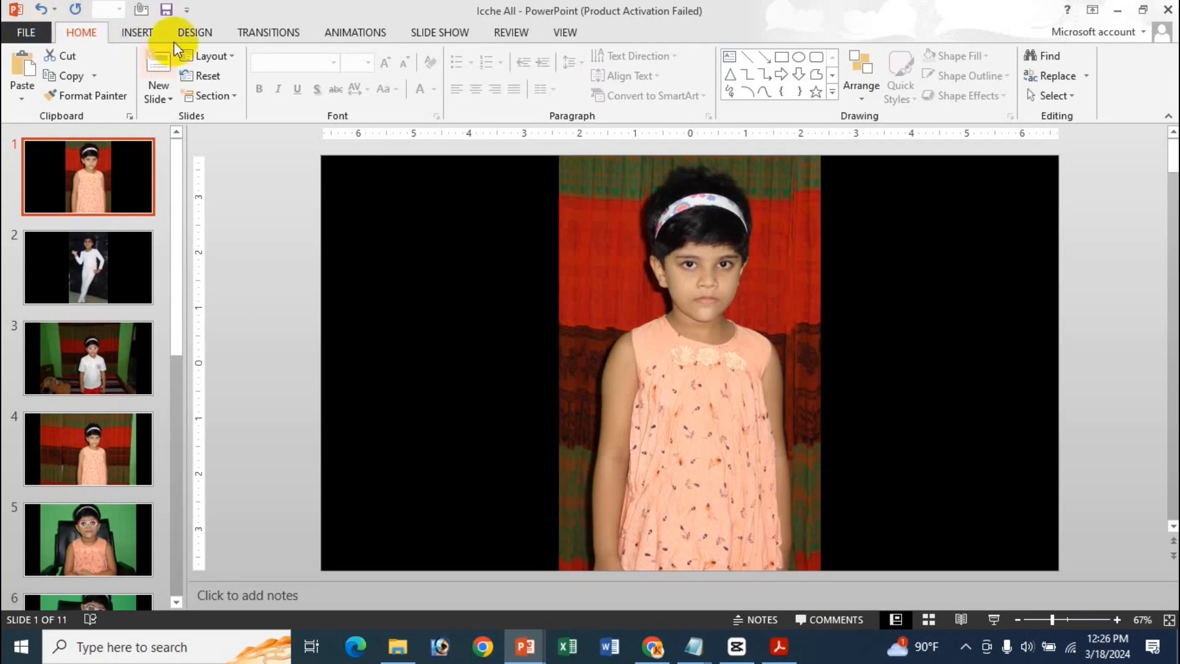
Step: Compress all pictures in the presentation, not just the one on slide 1, to E-mail (96 ppi) and save the file
click(626, 217)
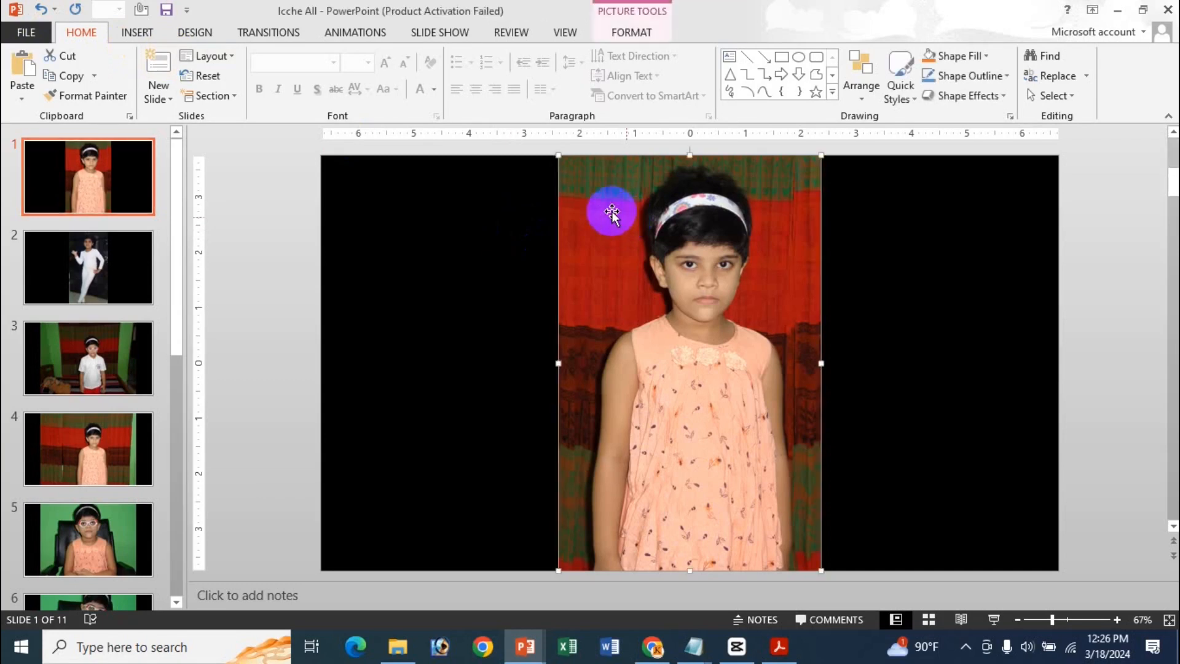
click(633, 32)
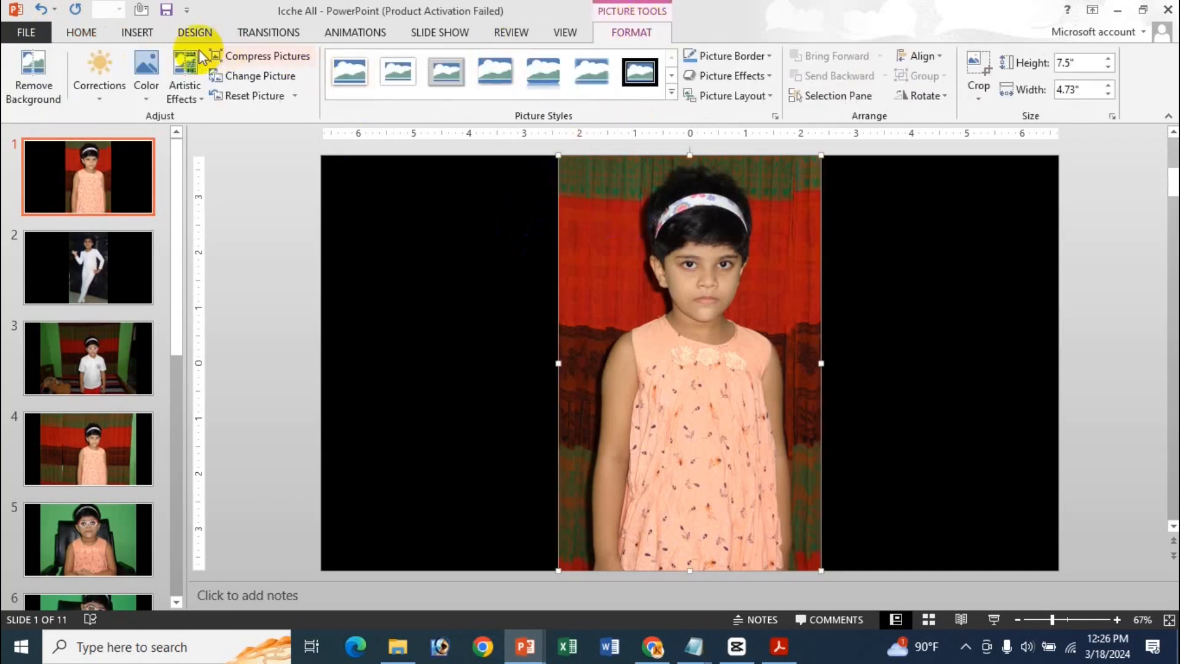
click(232, 55)
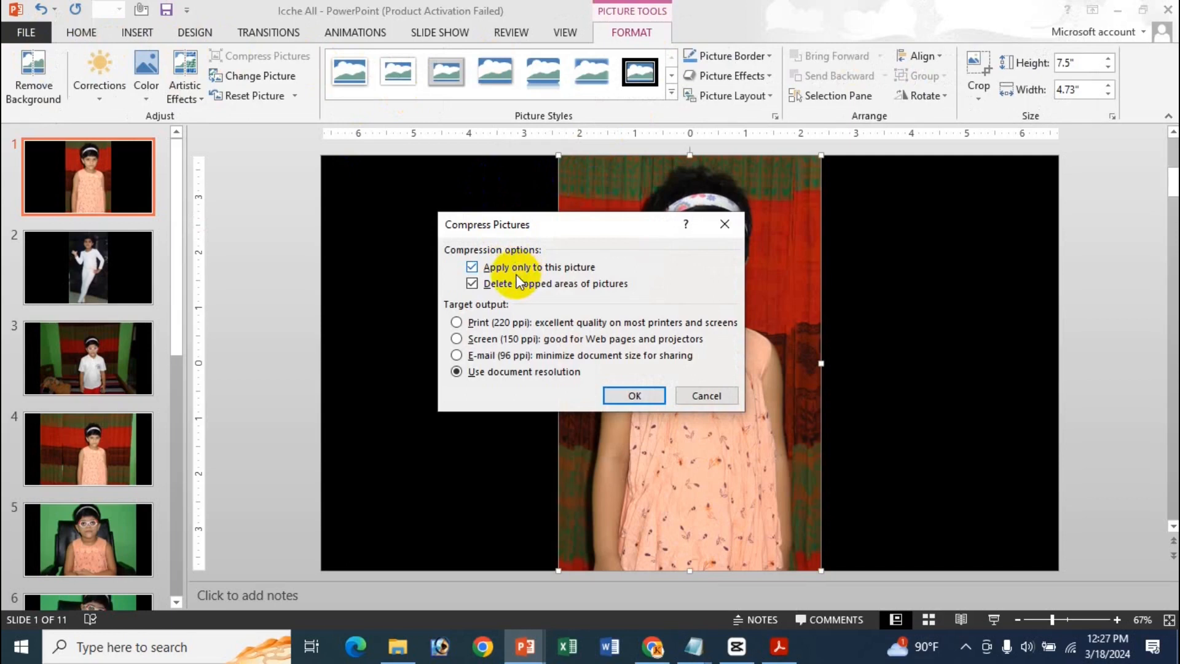
click(551, 272)
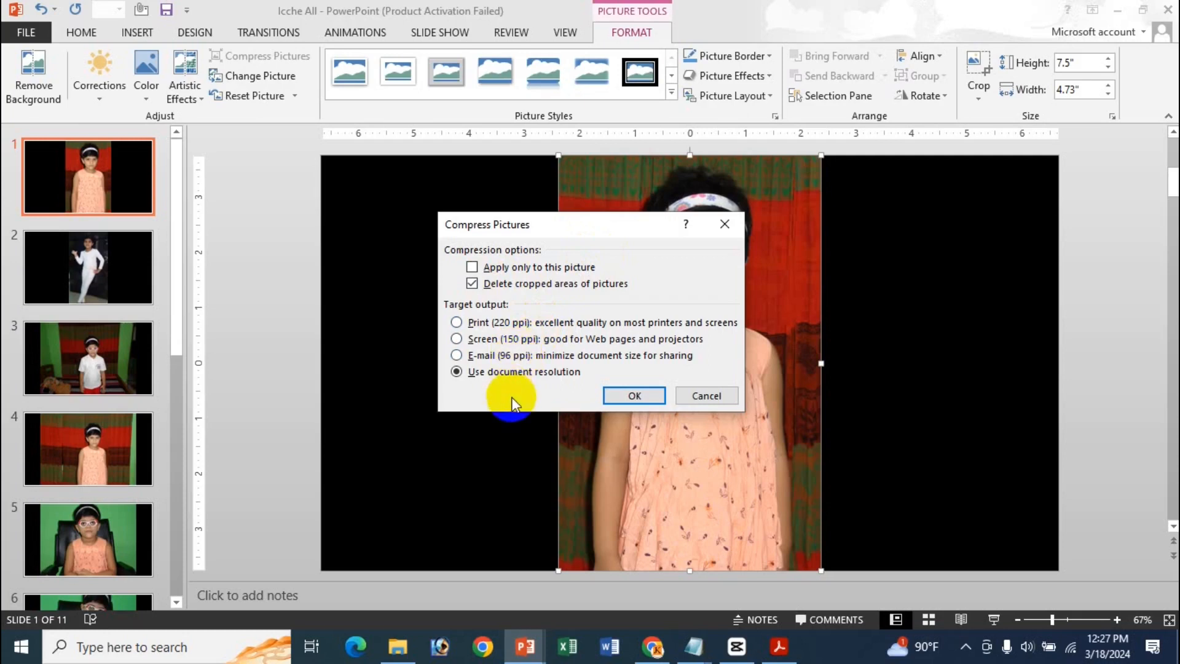
click(529, 355)
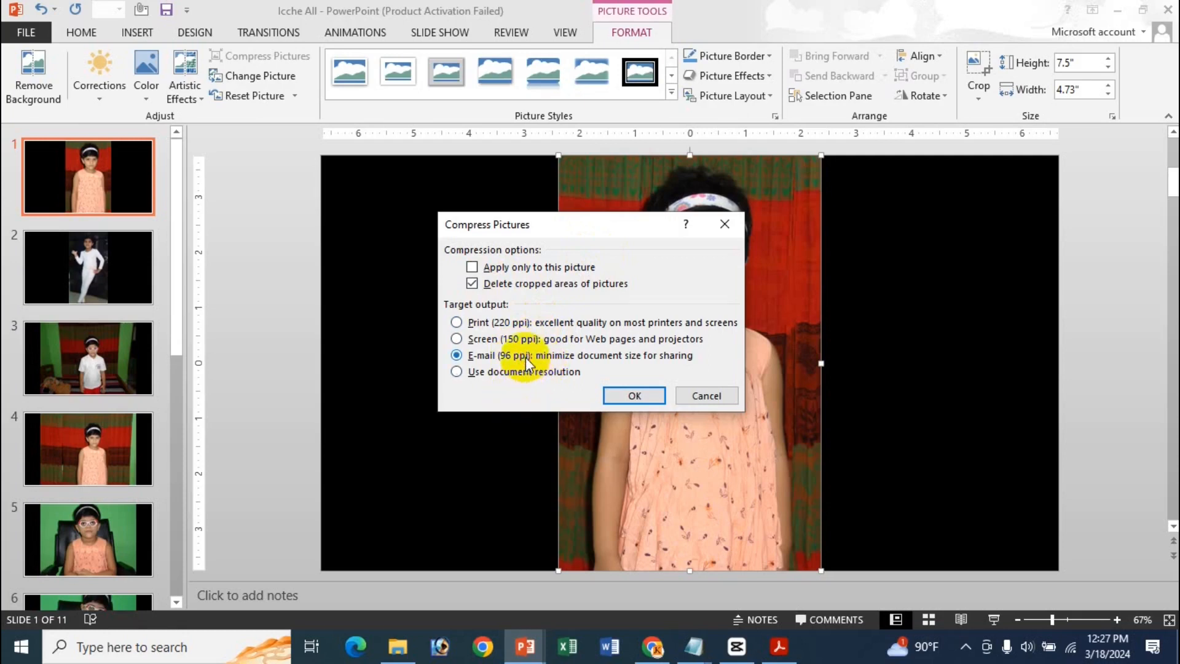
click(649, 399)
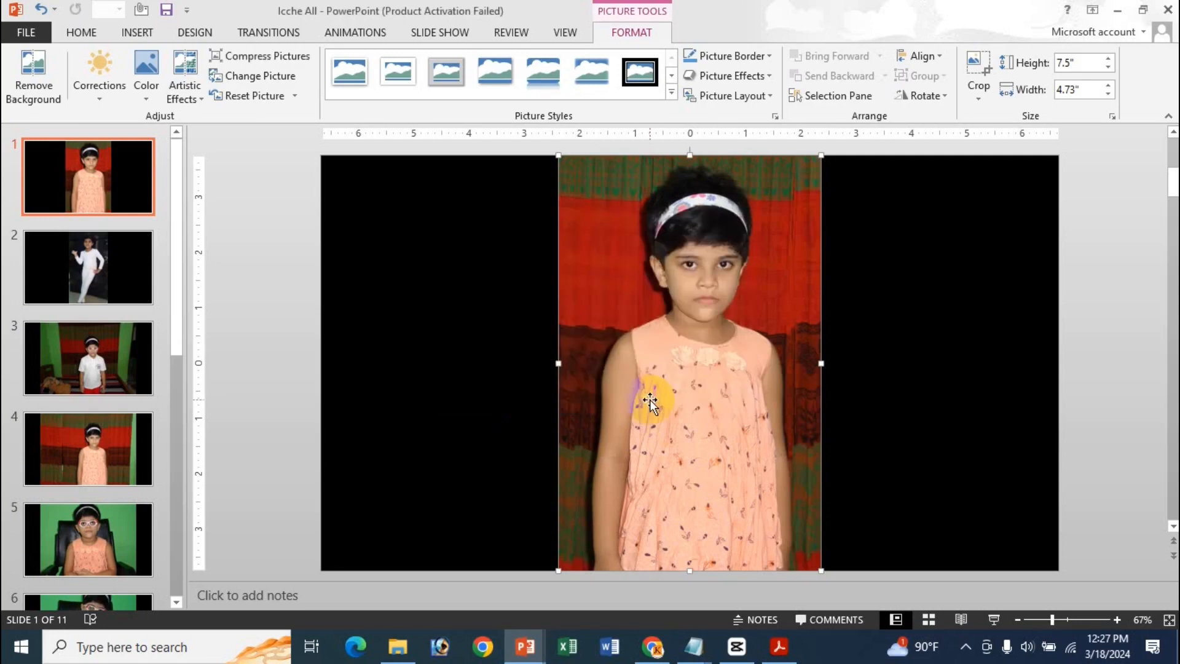
click(572, 376)
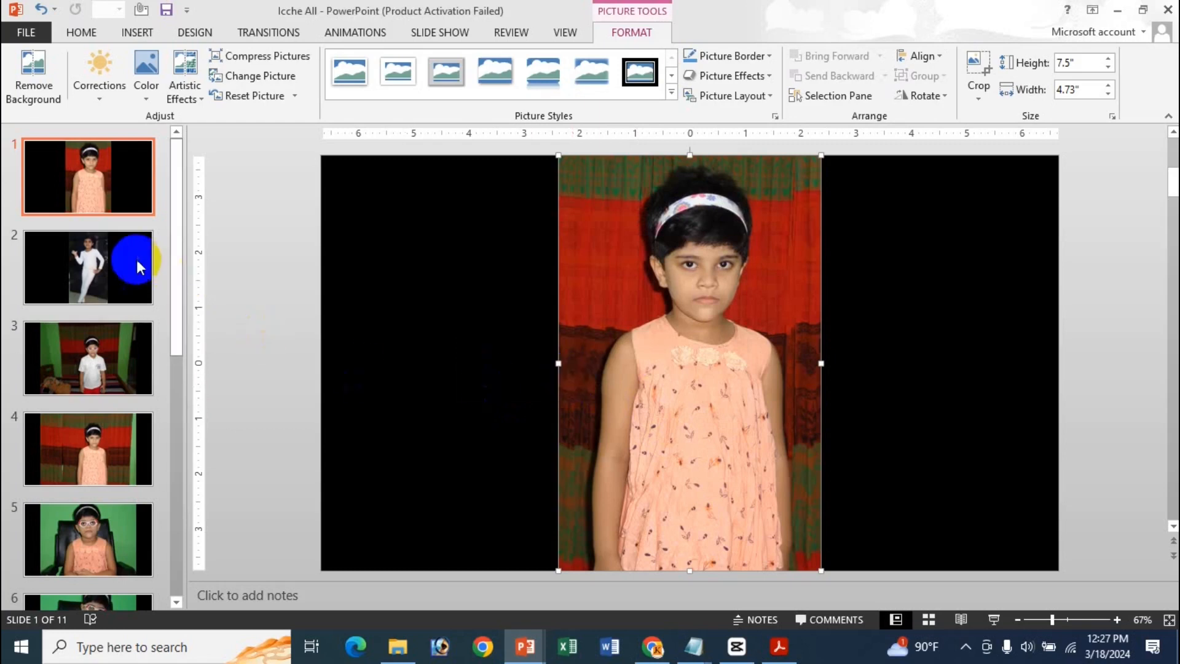
click(166, 7)
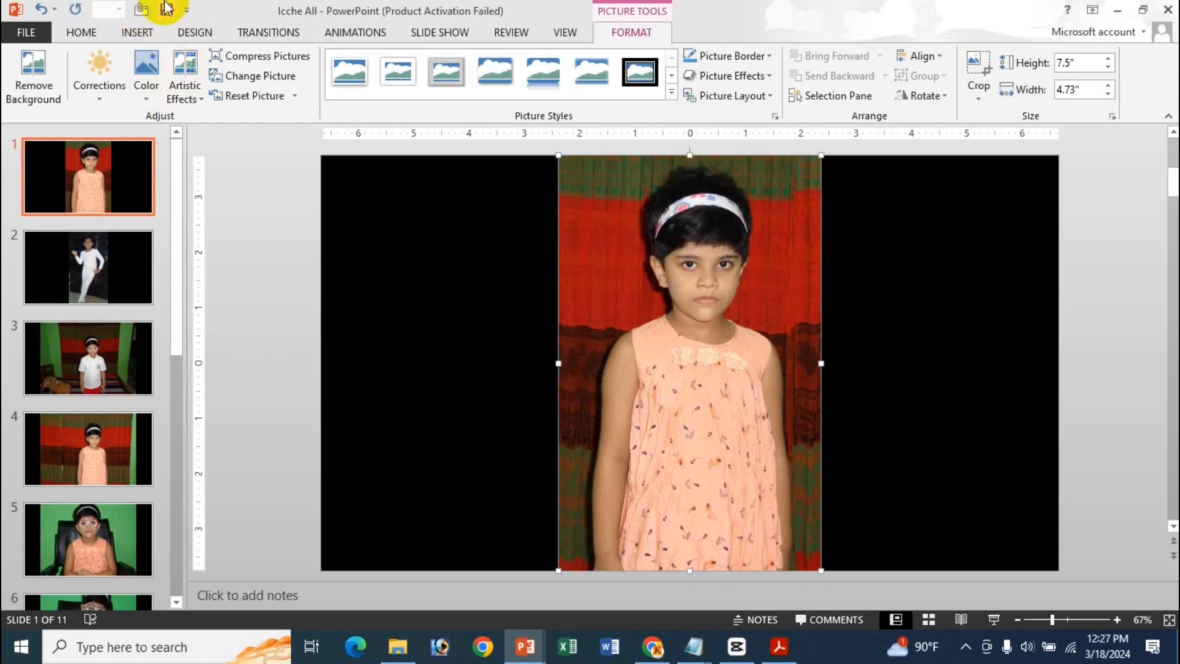
Step: Check the saved presentation's file size in its document information, and switch to the tutorial title PDF in Acrobat Reader
click(26, 32)
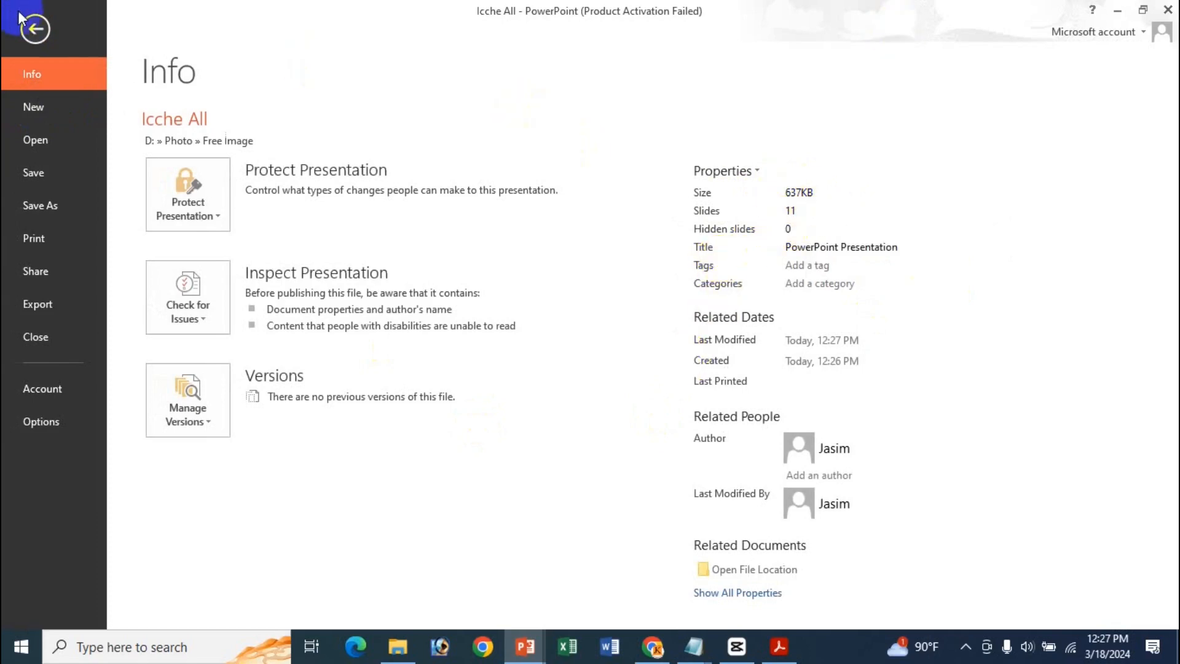
click(34, 25)
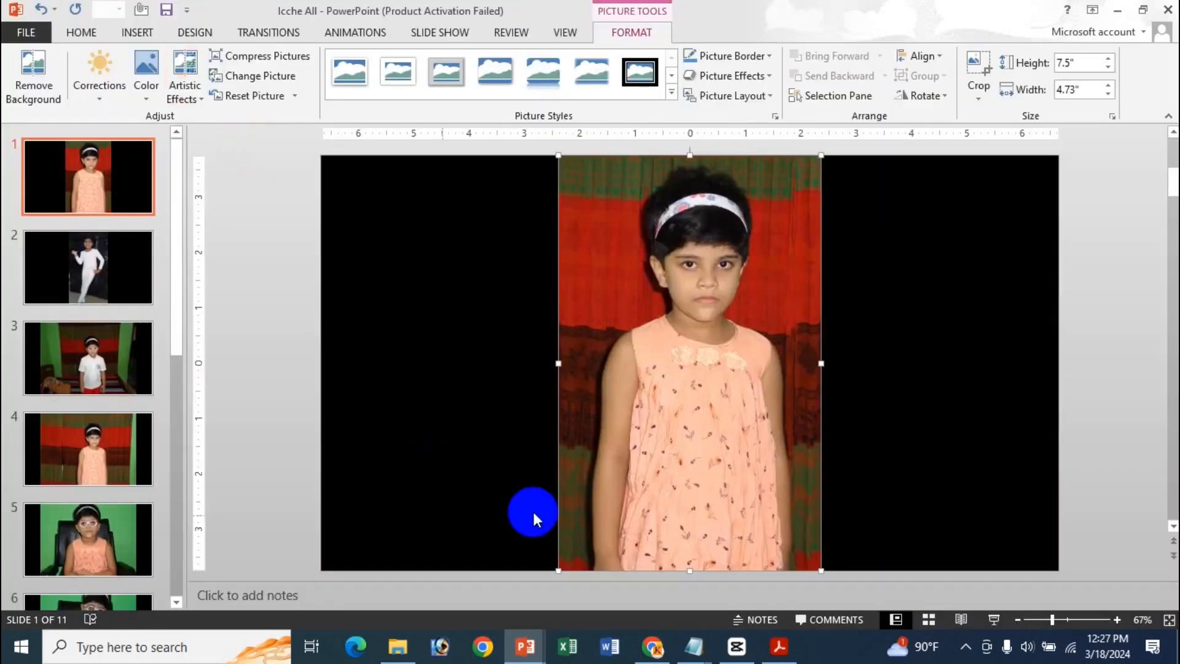
click(779, 649)
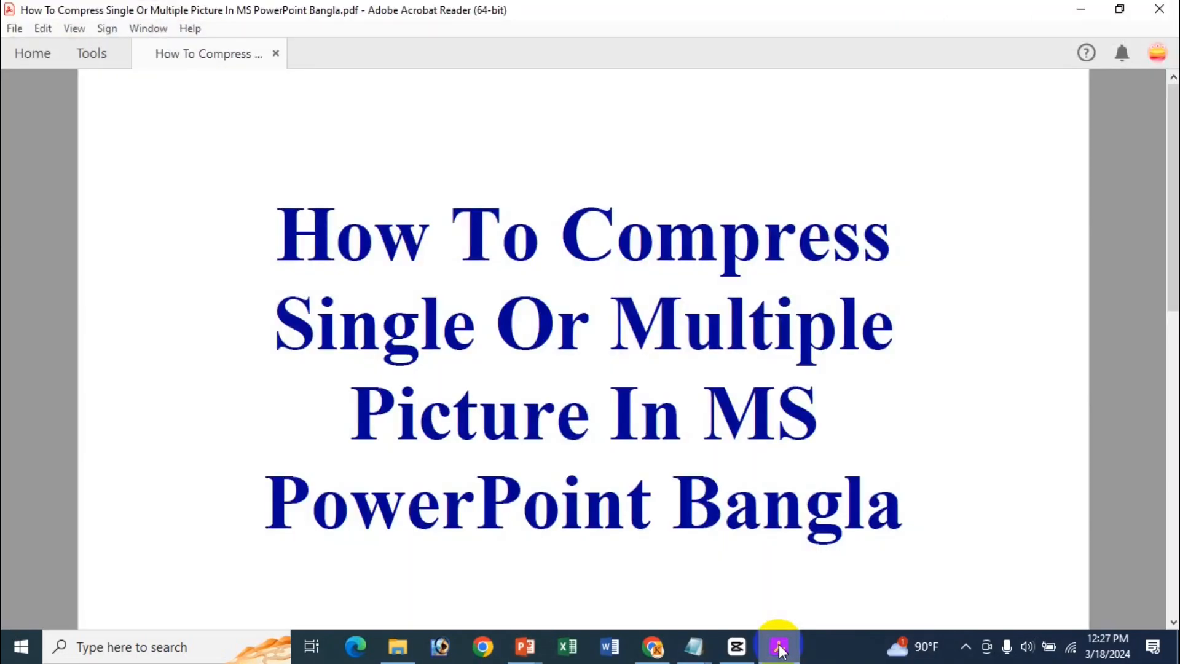